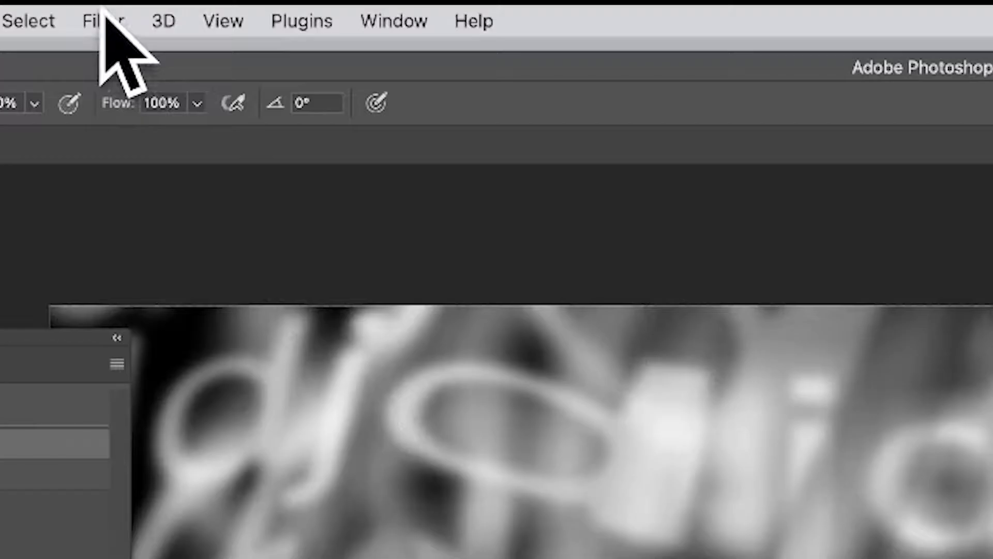
Apply a Gaussian Blur with a 176.5-pixel radius to the photo and compare it with the original photo-13.png snapshot.
left_click(102, 16)
mouse_move(129, 375)
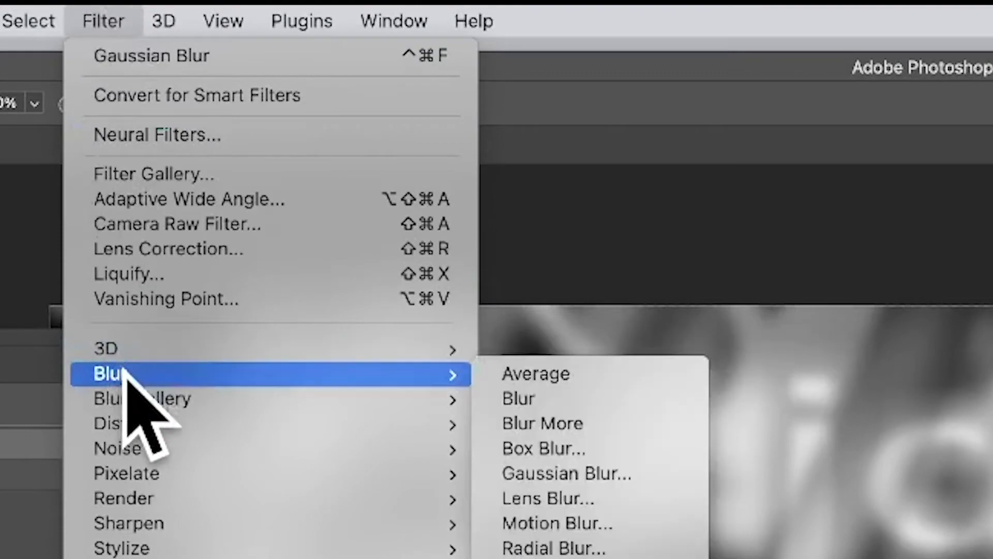
left_click(589, 474)
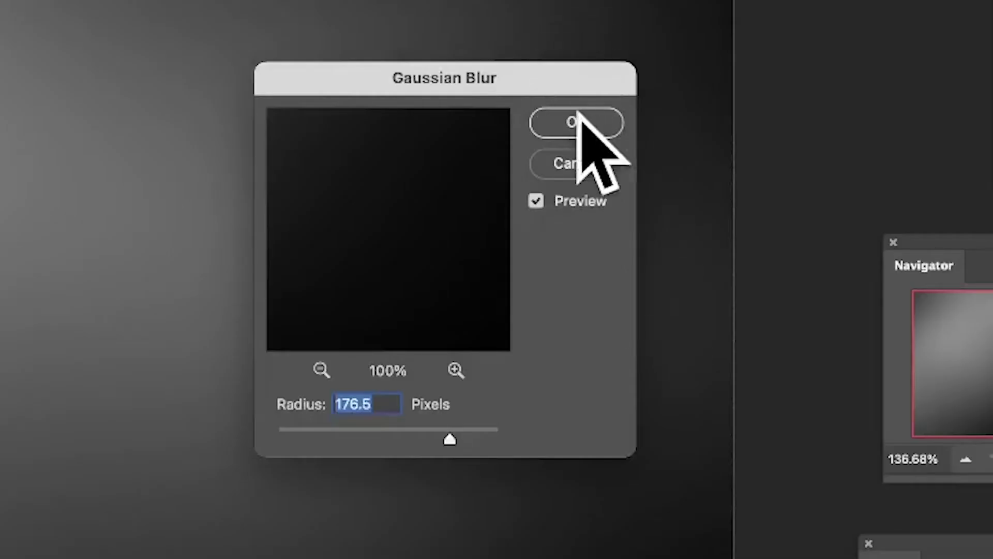
left_click(578, 124)
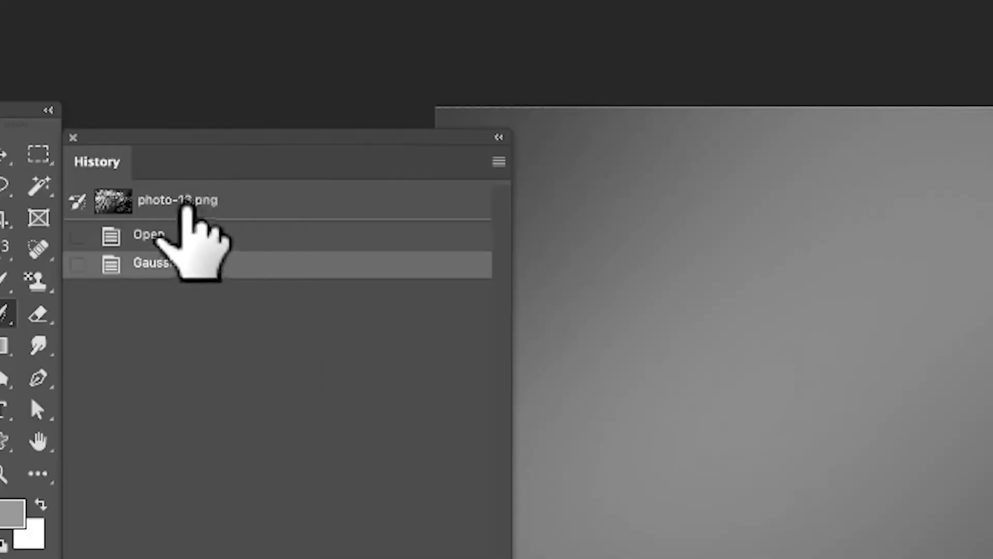
left_click(147, 224)
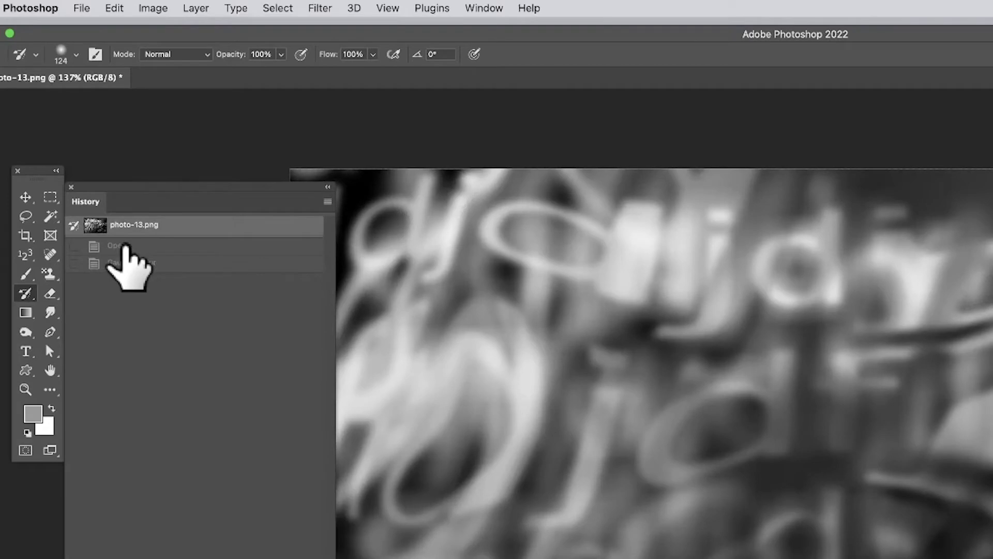
left_click(127, 263)
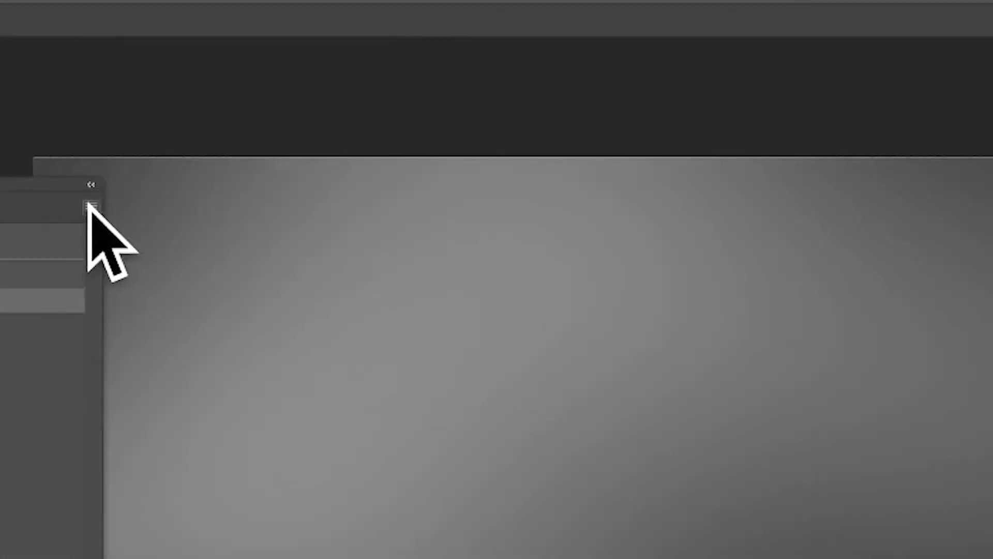
Create a history snapshot of the blurred image named Snapshot 1, taken from the full document.
left_click(327, 202)
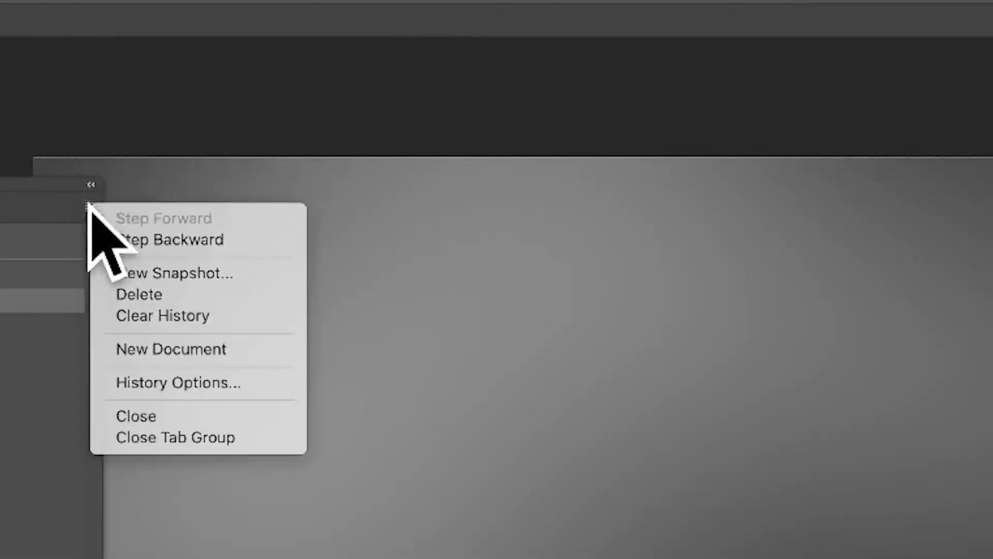
left_click(207, 273)
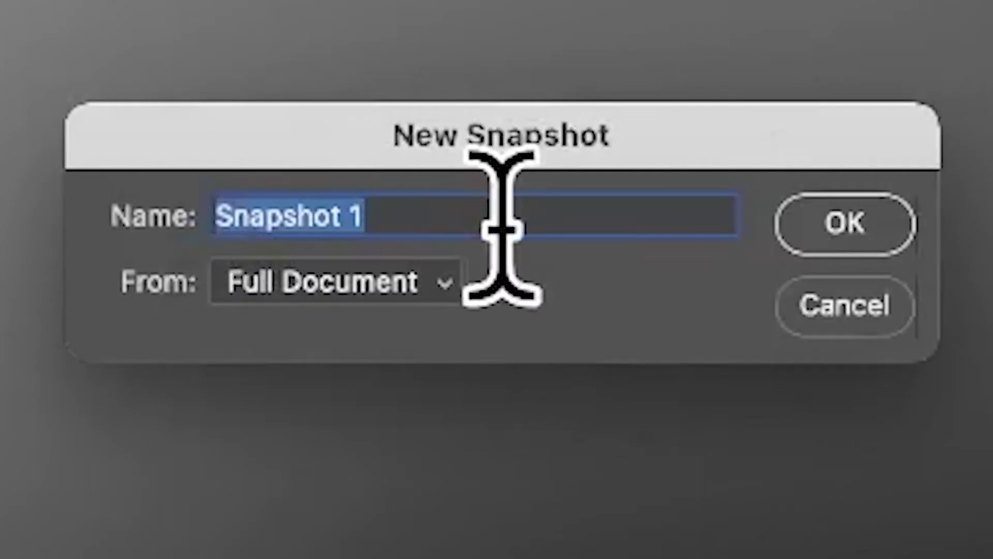
left_click(439, 284)
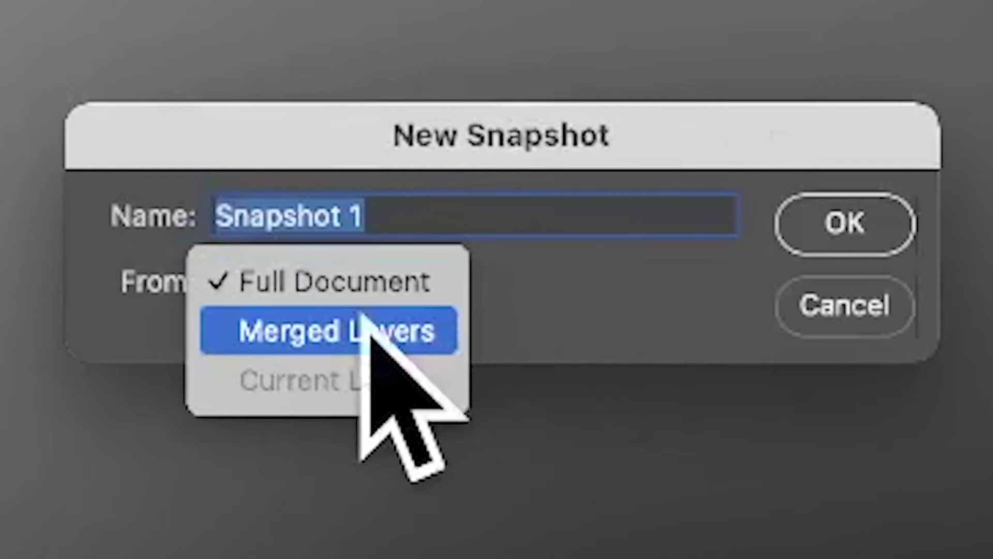
left_click(388, 276)
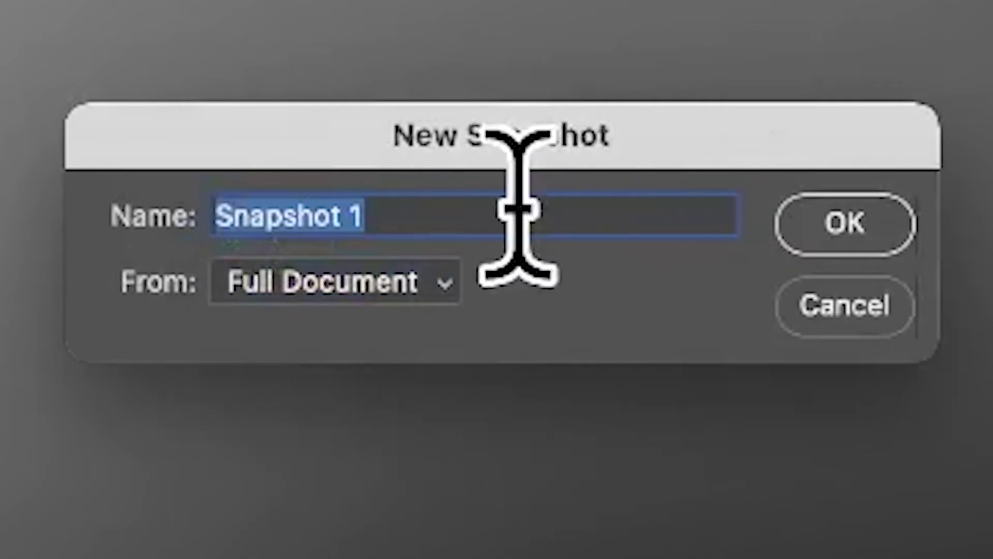
left_click(406, 266)
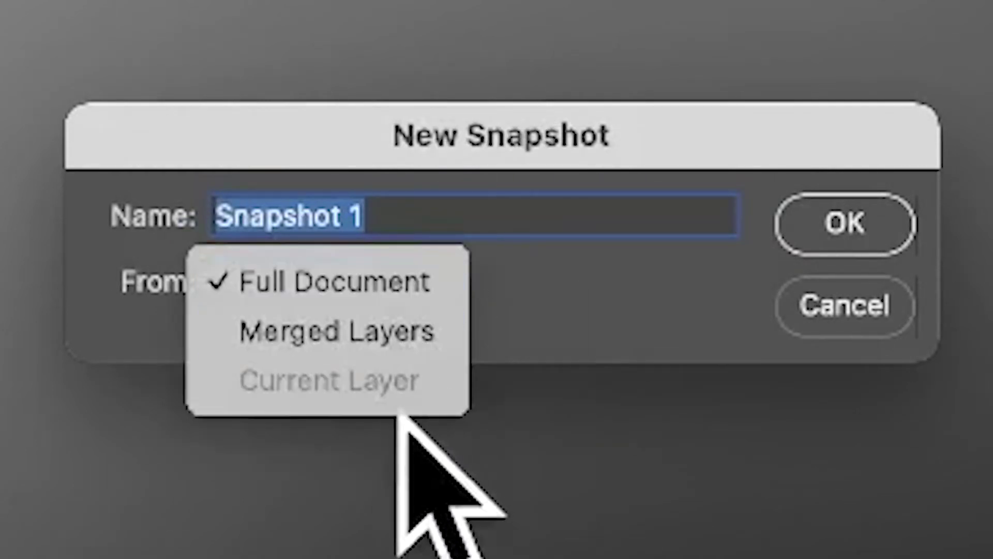
left_click(641, 314)
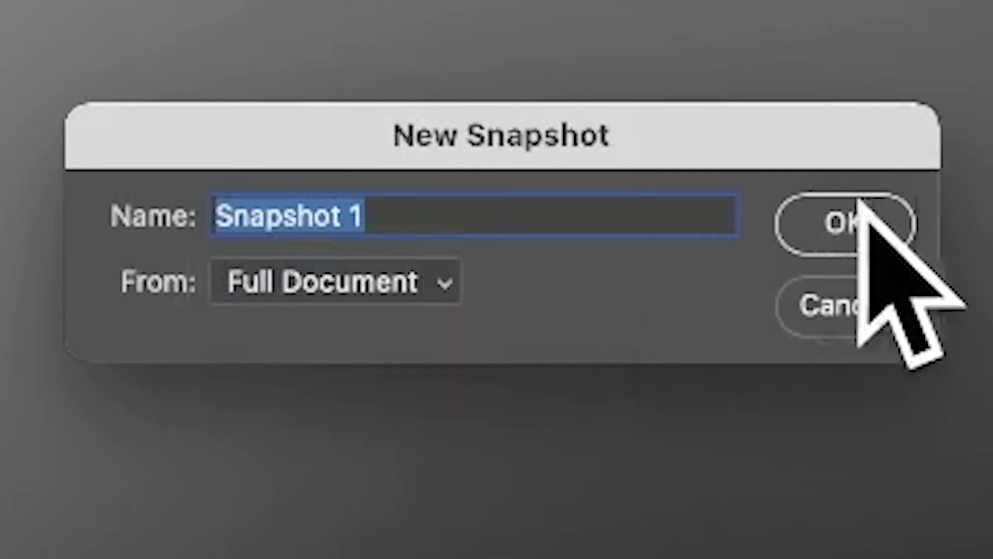
left_click(869, 217)
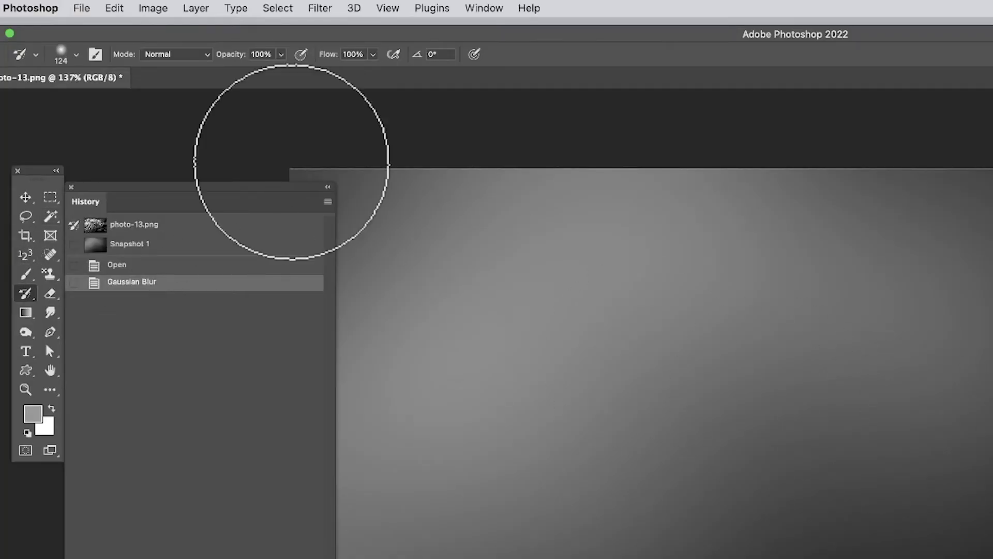
Duplicate the background layer as Background copy and fill the copy with a reversed, multicolour radial gradient.
left_click(199, 8)
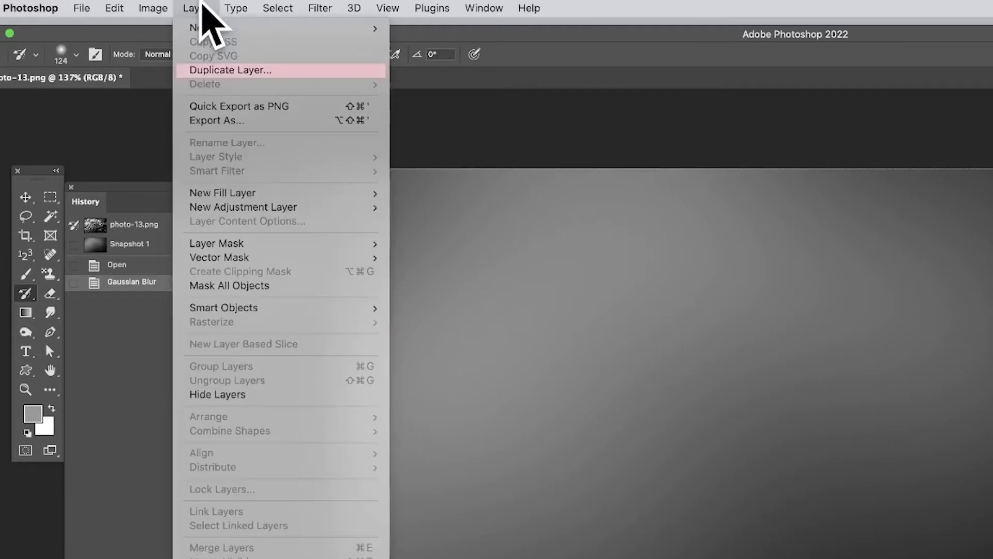
left_click(209, 71)
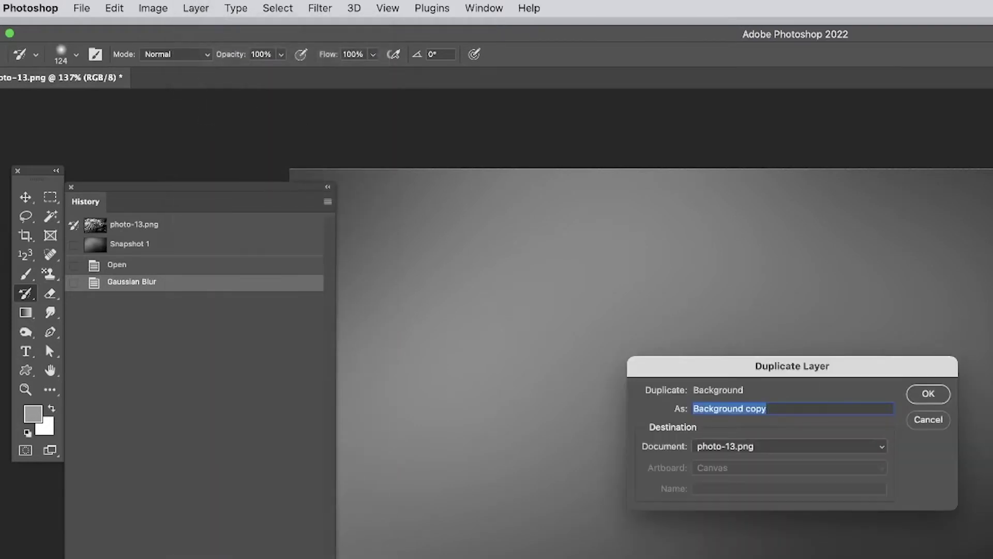
left_click(928, 394)
left_click(26, 312)
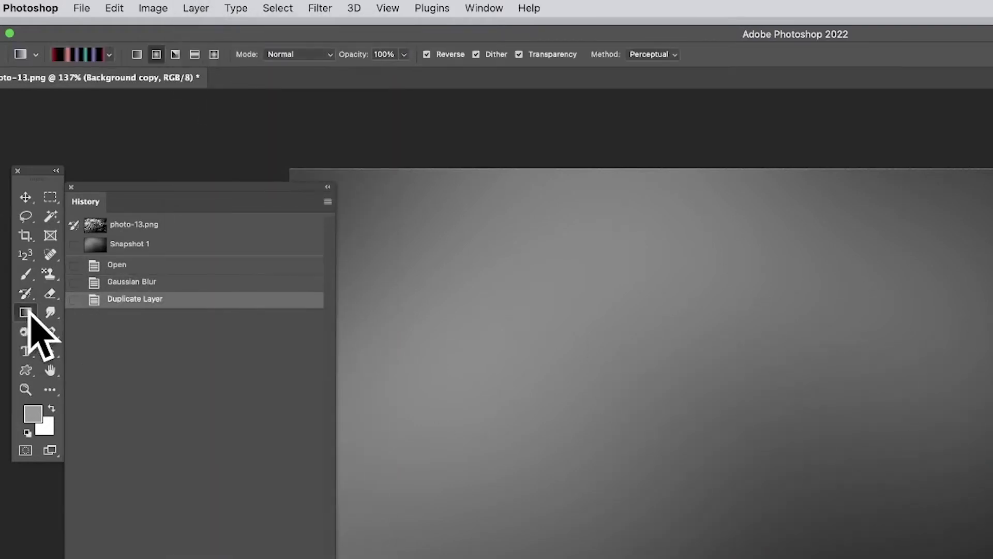
left_click_drag(510, 225, 872, 511)
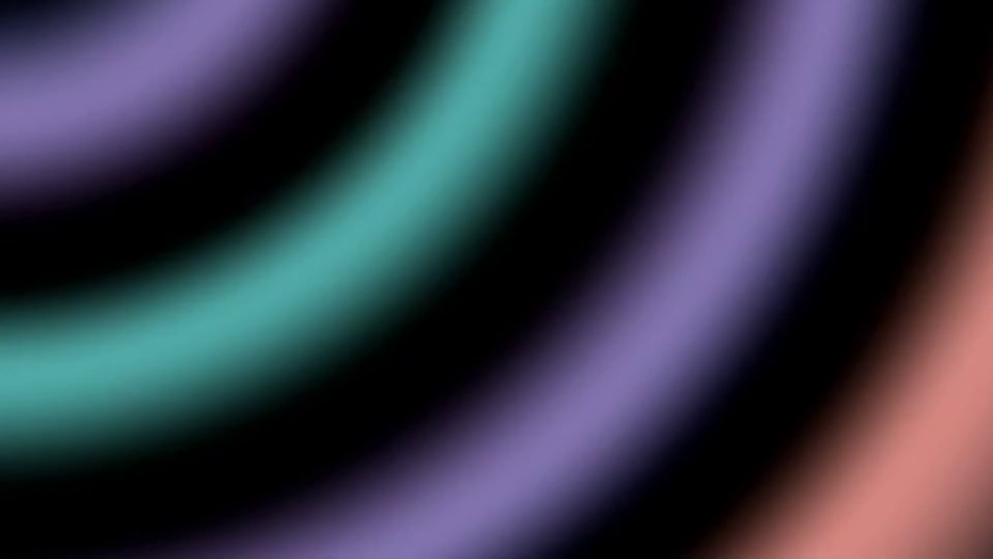
Create a history snapshot of the gradient named Snapshot 2, taken from the current layer.
left_click(491, 257)
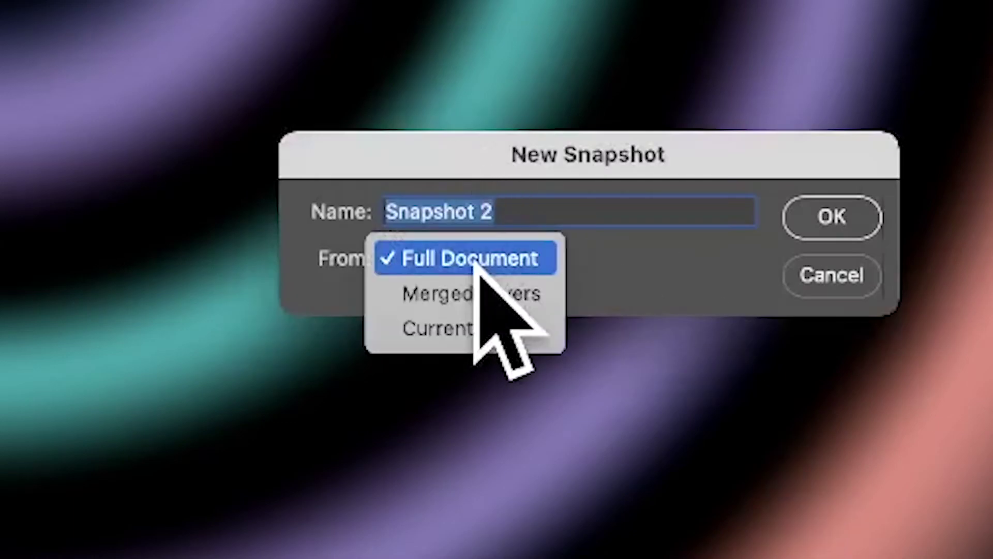
left_click(512, 325)
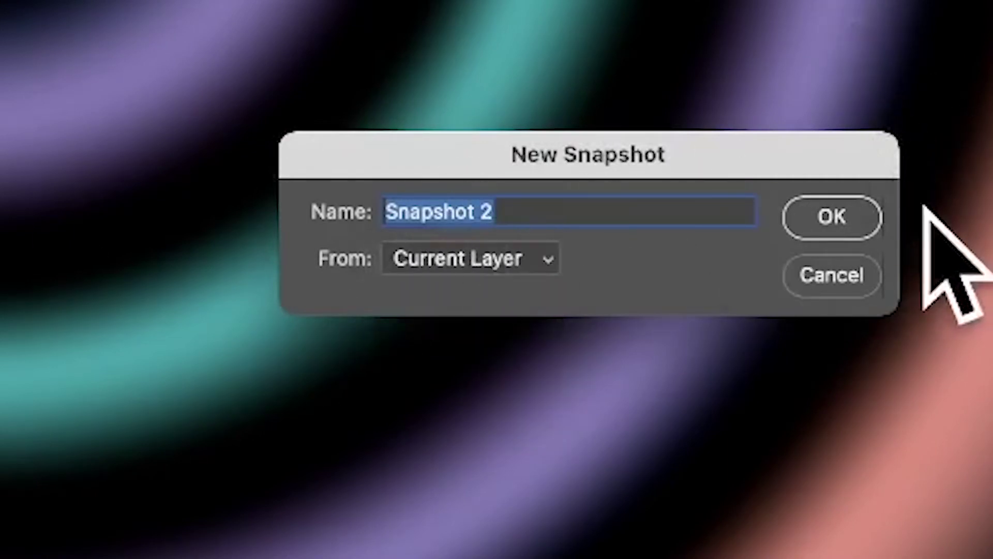
left_click(851, 208)
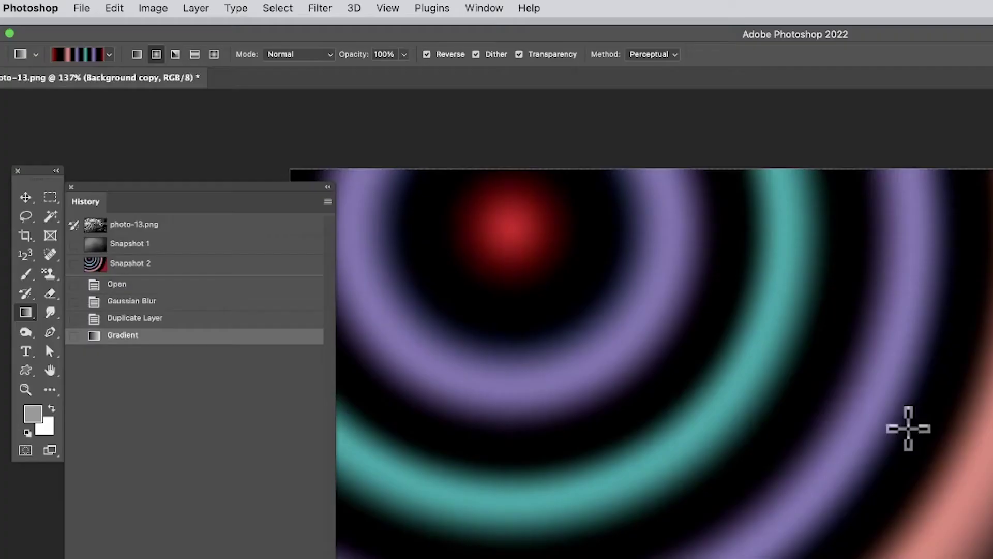
View the original photo-13.png snapshot, then restore Snapshot 1 and create a new document from it.
left_click(147, 227)
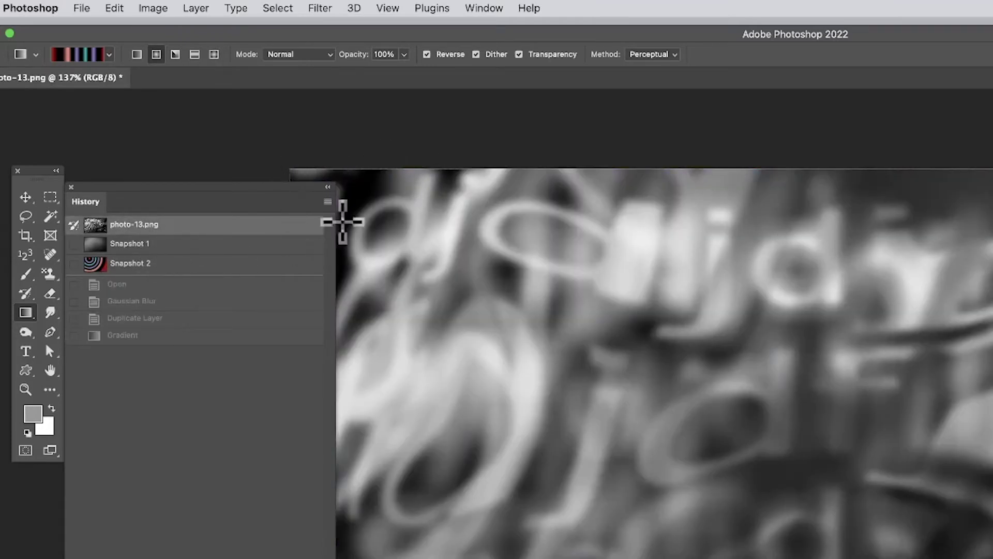
left_click(328, 201)
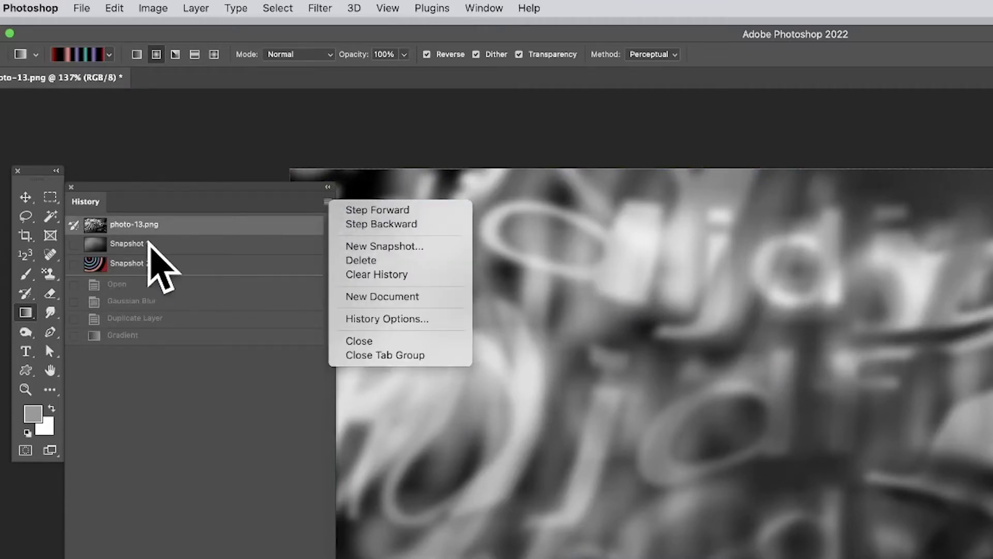
left_click(122, 247)
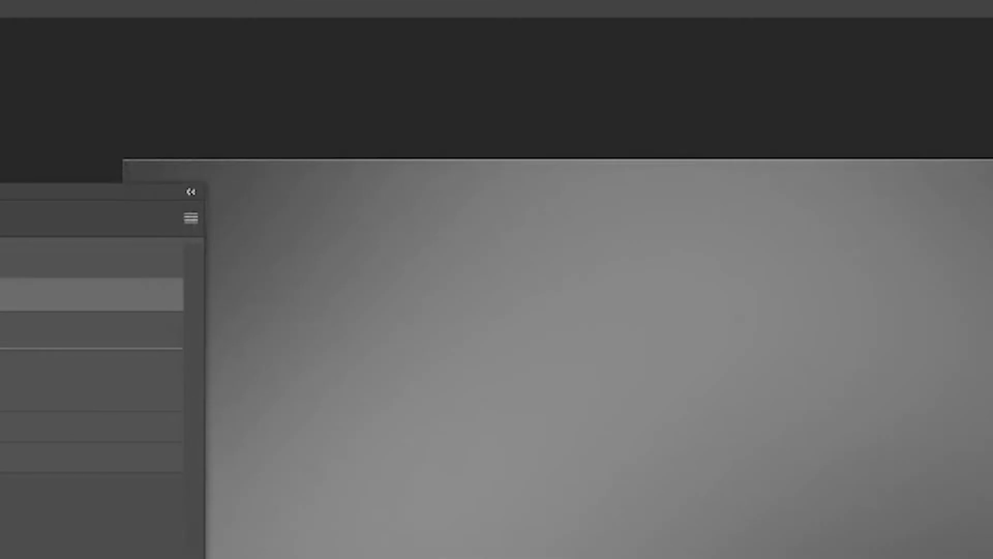
left_click(191, 217)
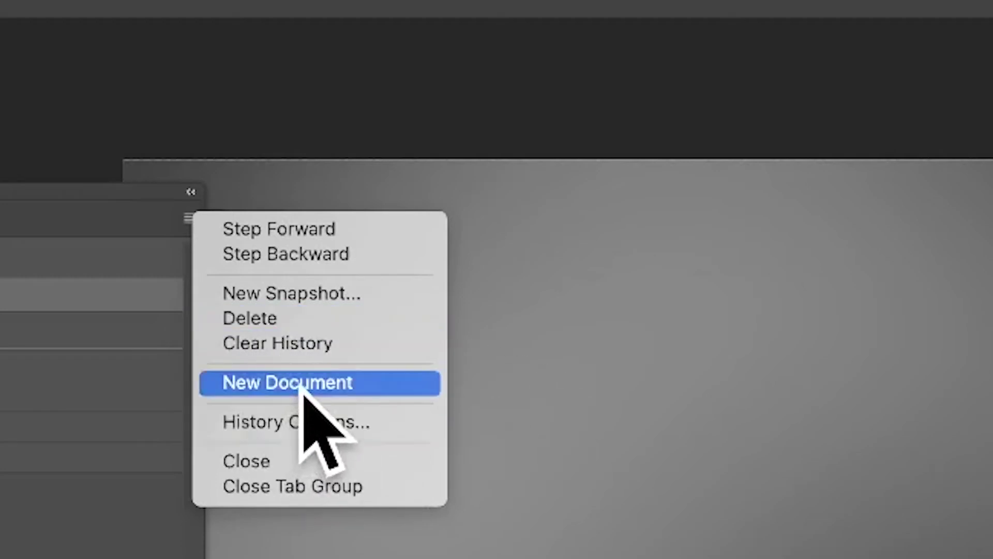
left_click(327, 384)
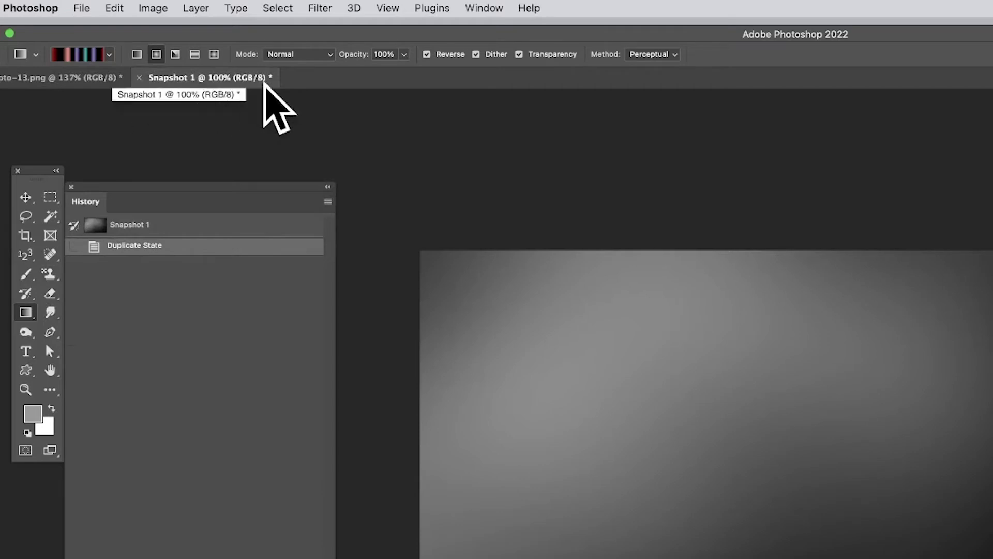
Return to the photo-13.png document, restore Snapshot 2 and create a new document from it.
left_click(79, 76)
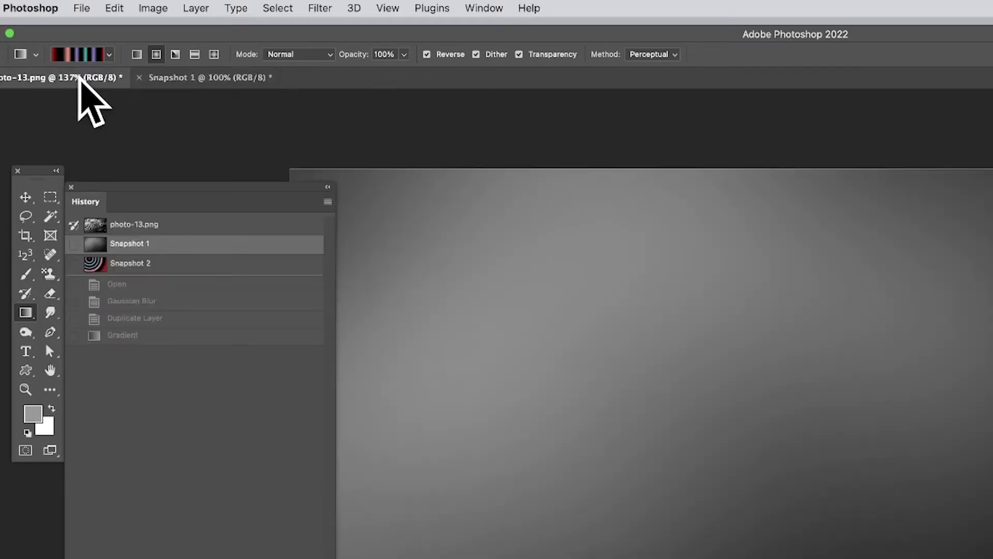
left_click(129, 263)
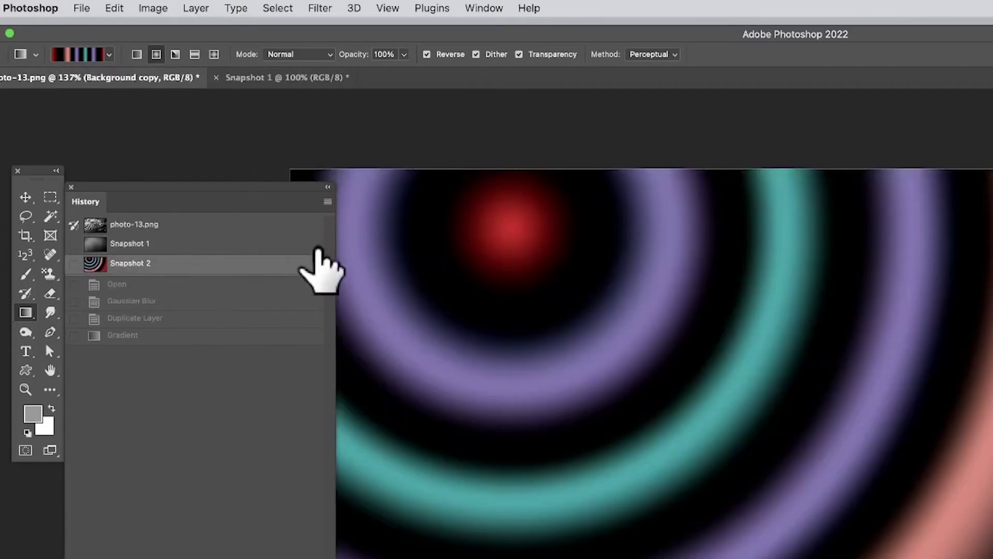
left_click(327, 202)
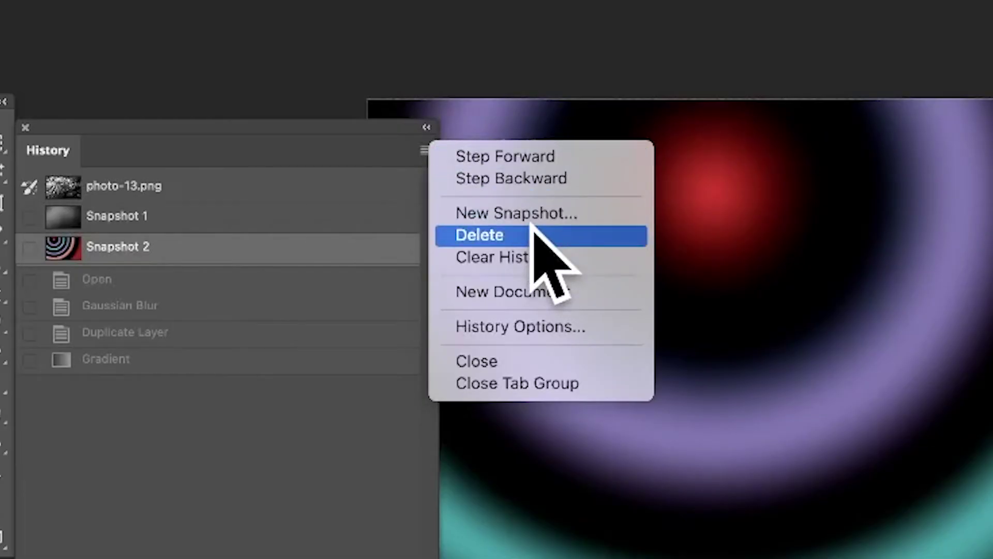
left_click(563, 290)
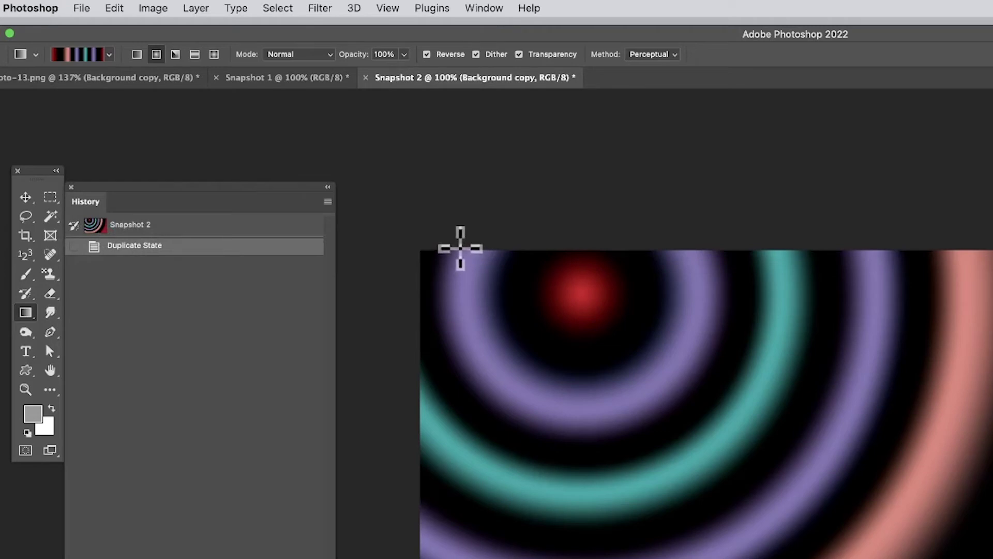
In the photo-13.png document, fill the gradient layer with History contents in Normal mode at 100% opacity.
left_click(27, 78)
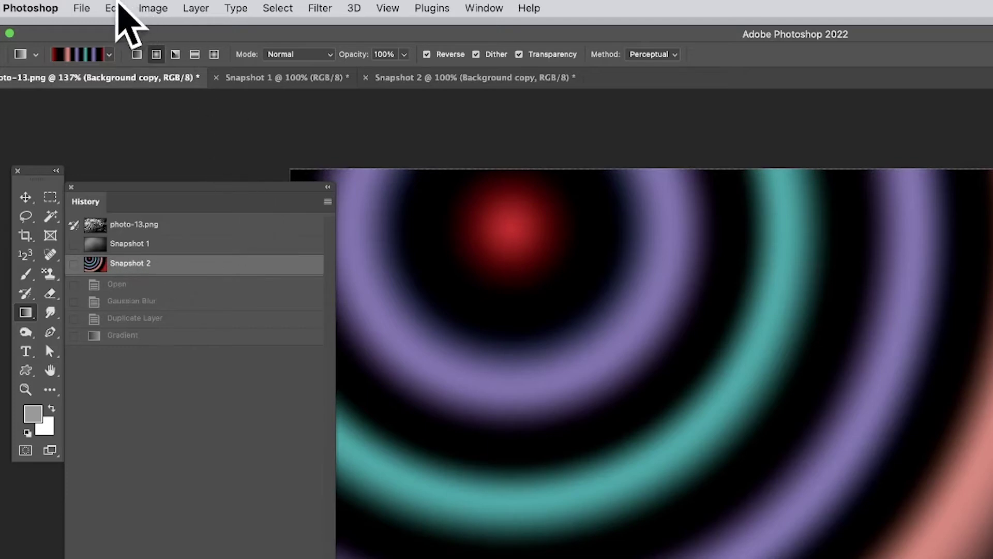
left_click(201, 6)
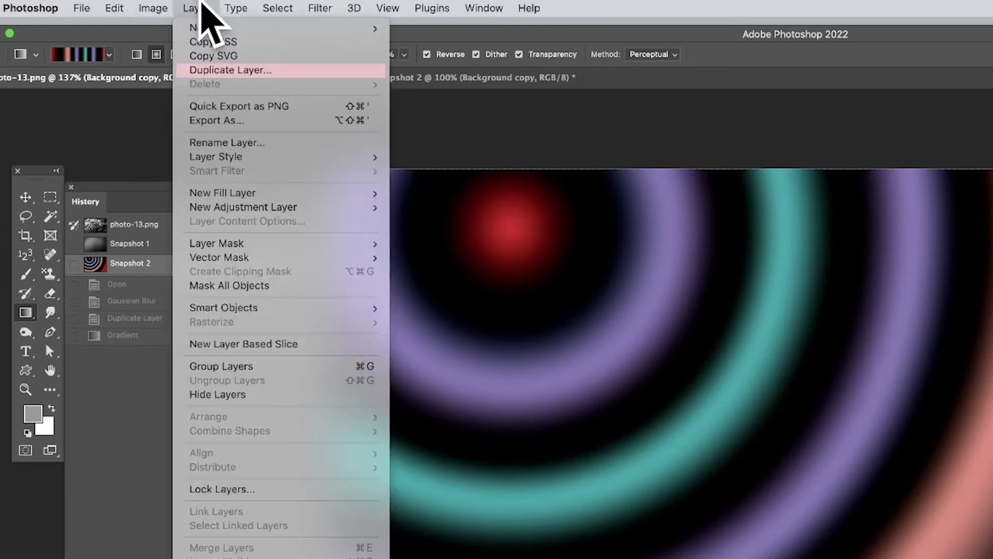
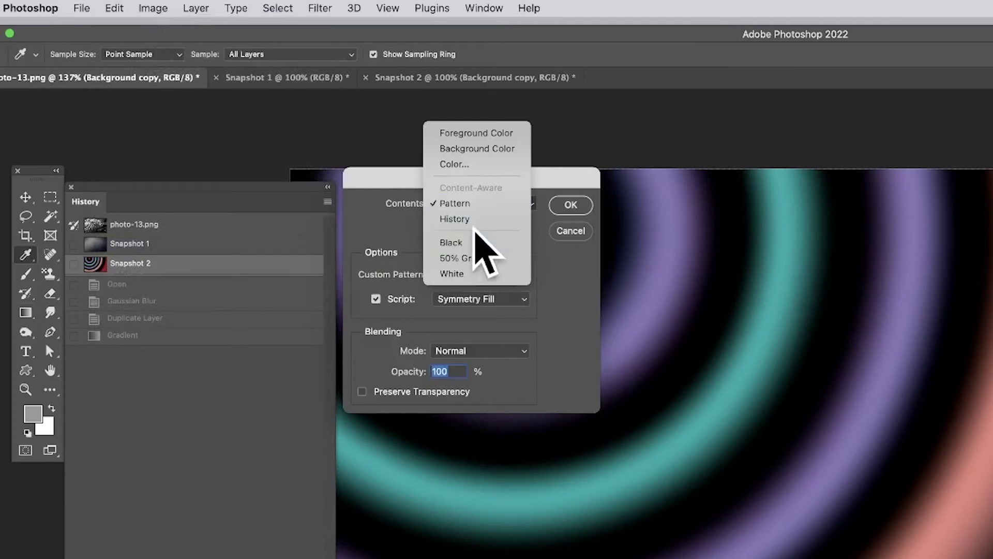
left_click(477, 220)
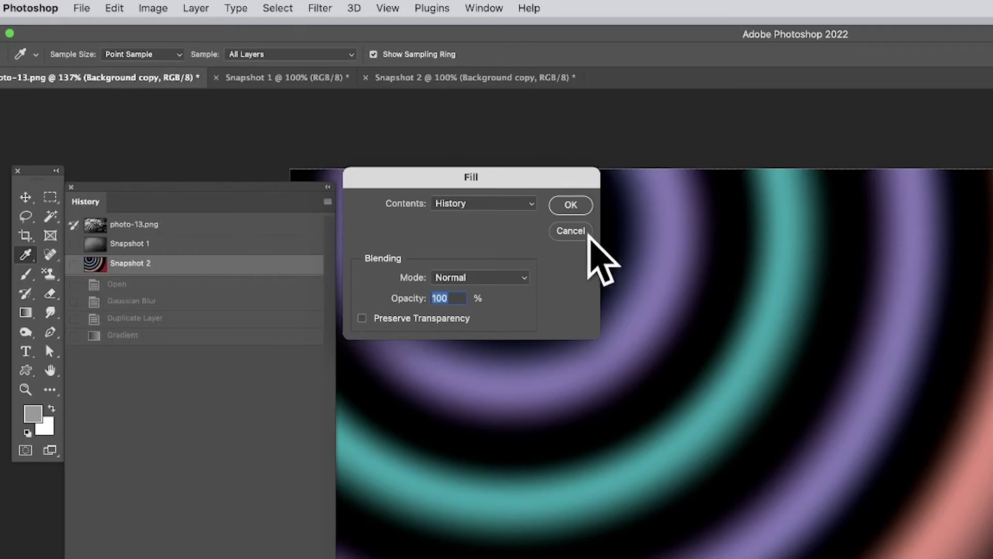
left_click(570, 205)
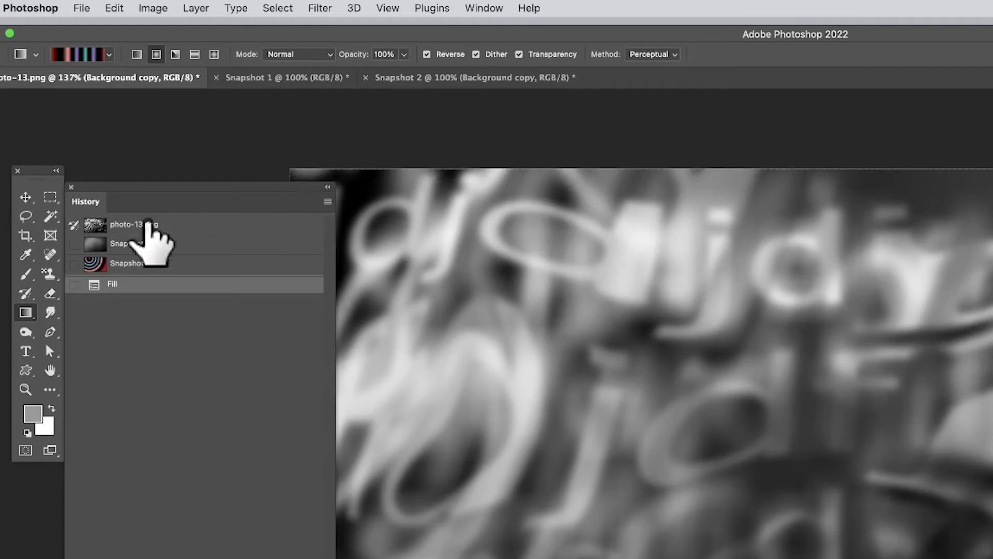
Set Snapshot 2 as the history source and fill the layer with History contents in Difference mode at 100% opacity.
left_click(76, 243)
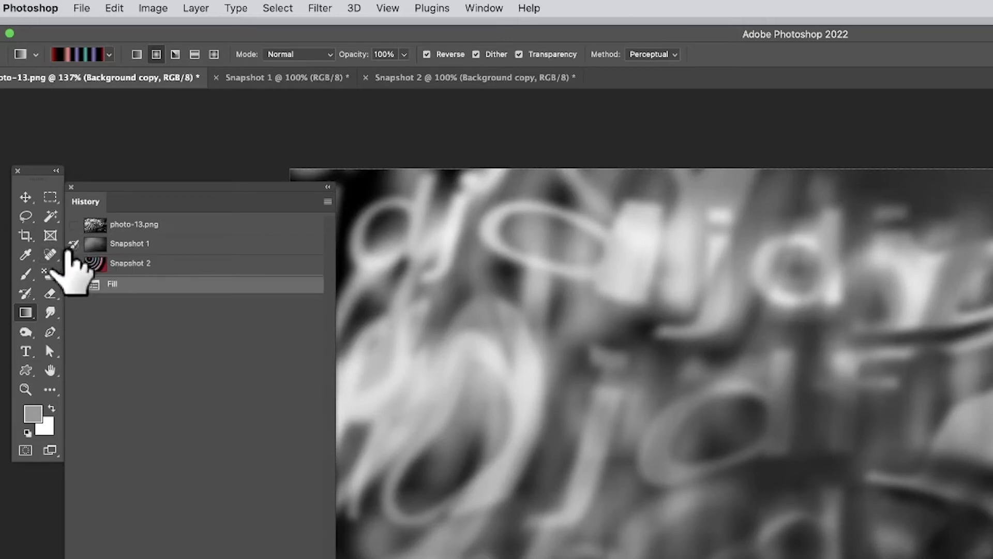
left_click(72, 263)
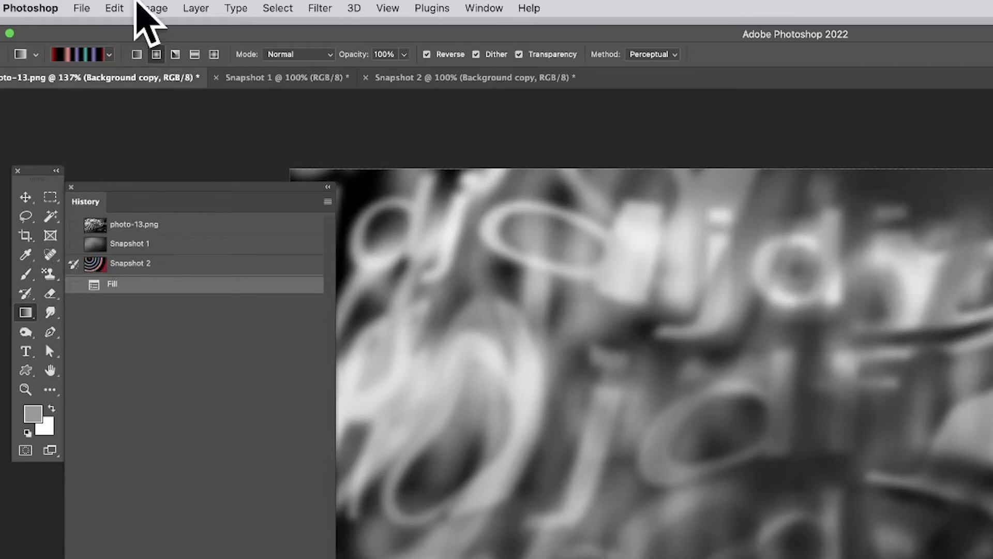
left_click(115, 8)
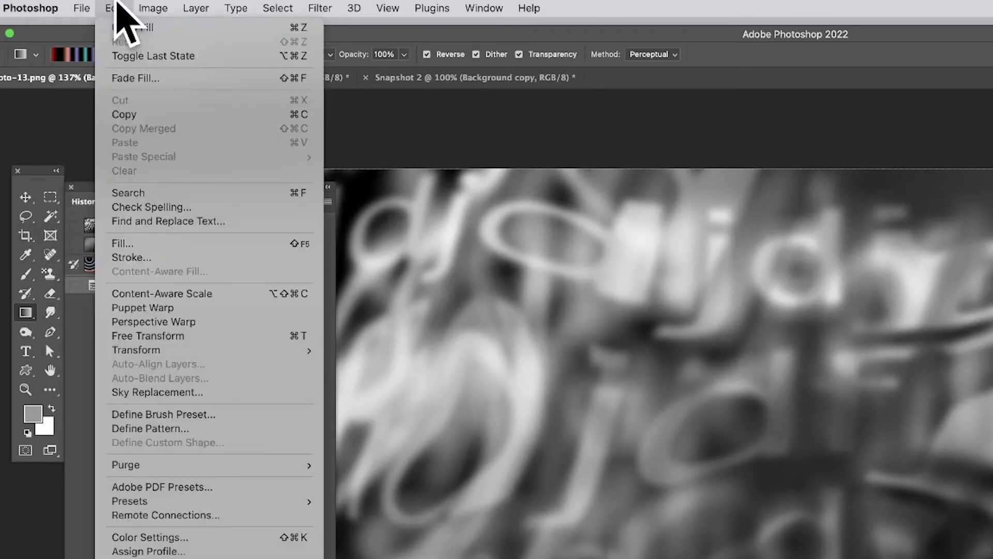
left_click(127, 243)
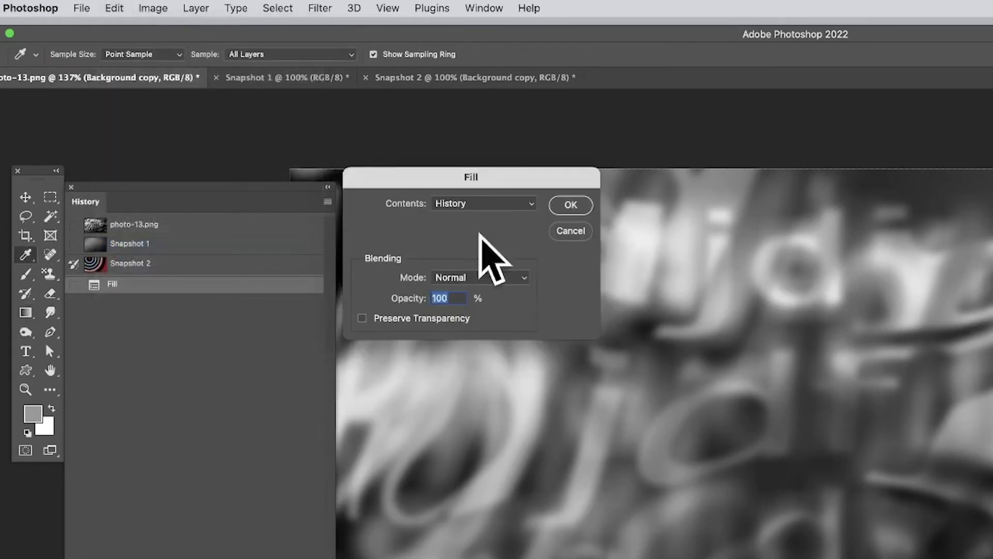
left_click(480, 278)
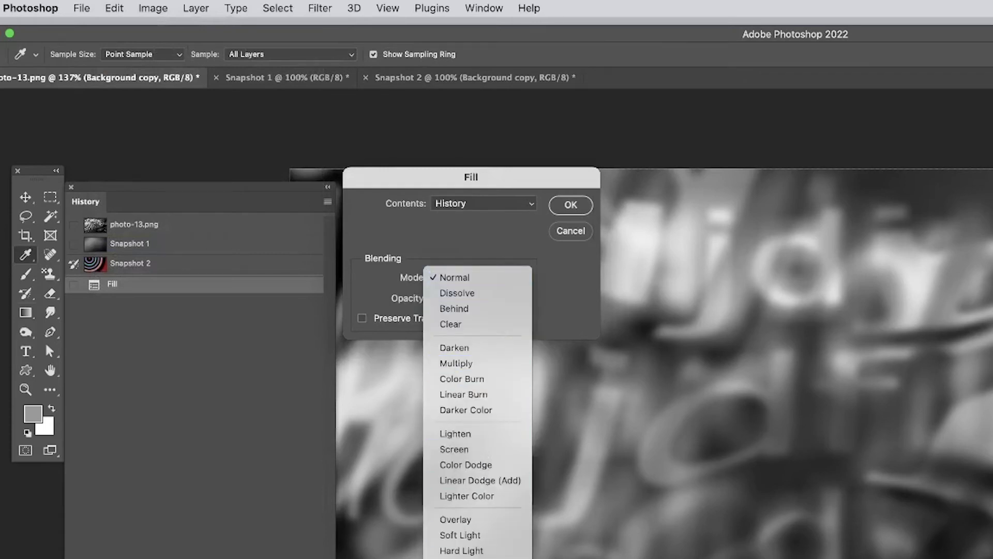
left_click(466, 550)
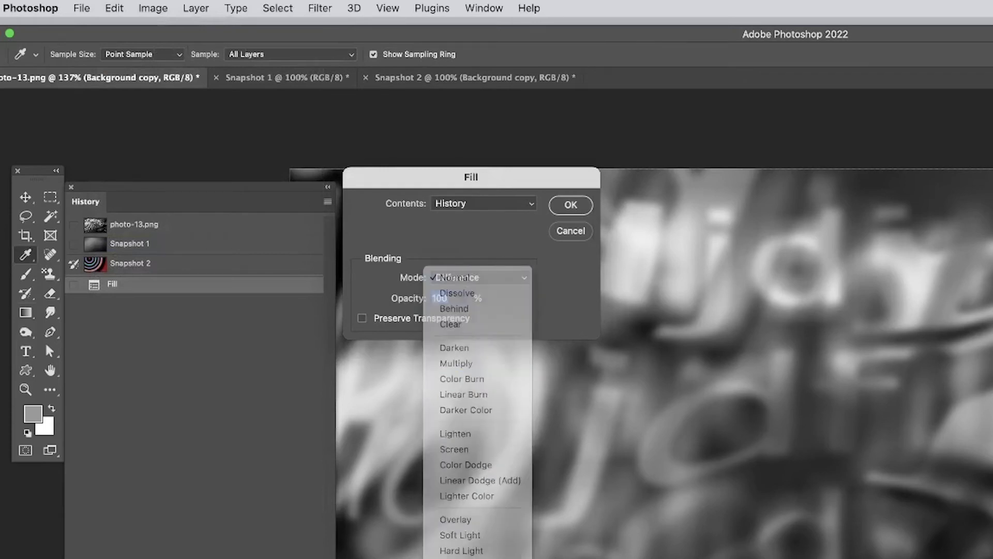
left_click(570, 206)
key("g")
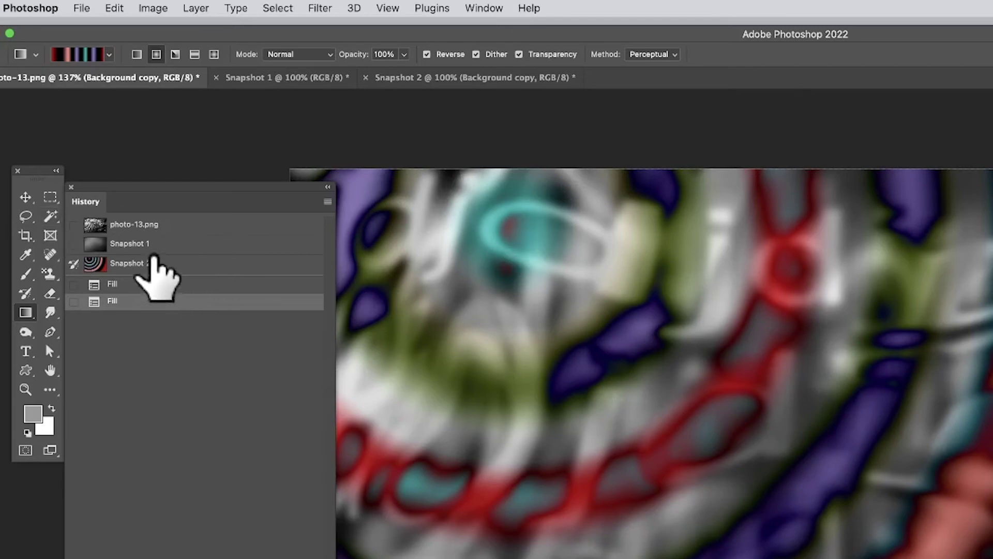
Create a history snapshot named Snapshot 3 from the full document.
left_click(326, 201)
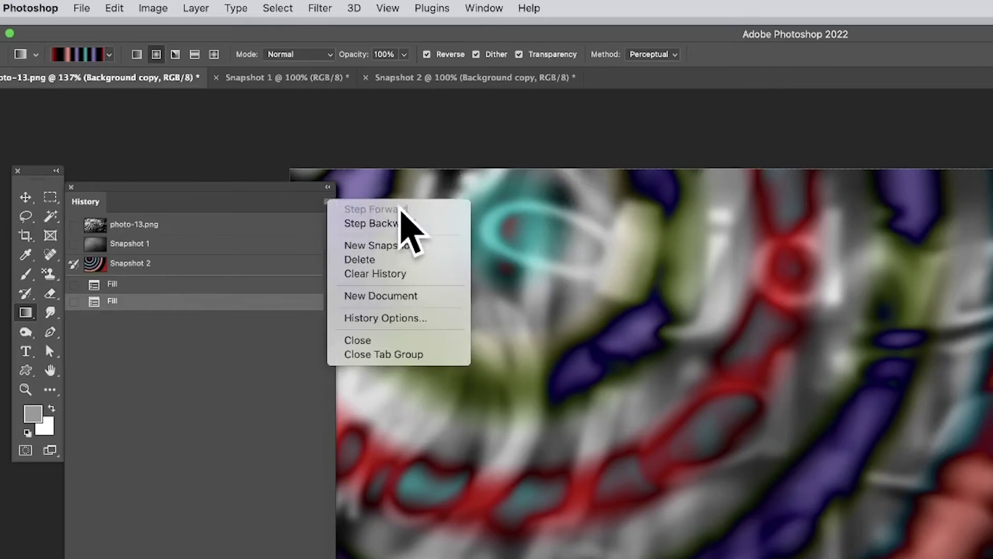
left_click(399, 246)
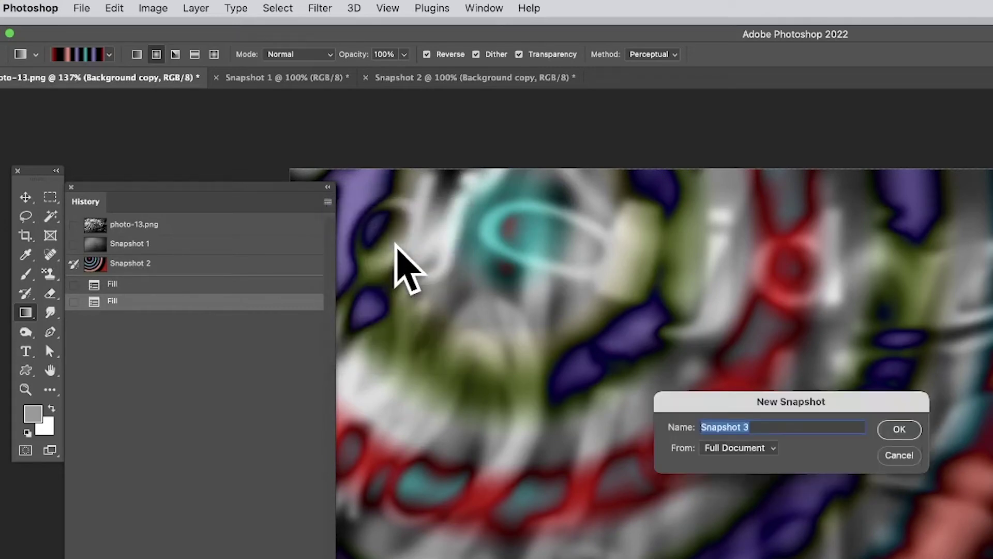
left_click(899, 429)
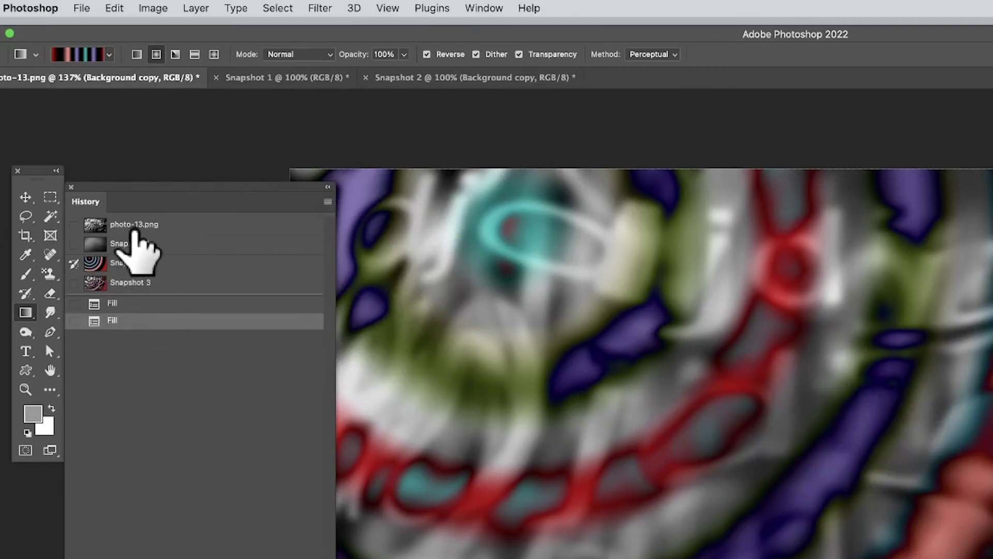
left_click(83, 6)
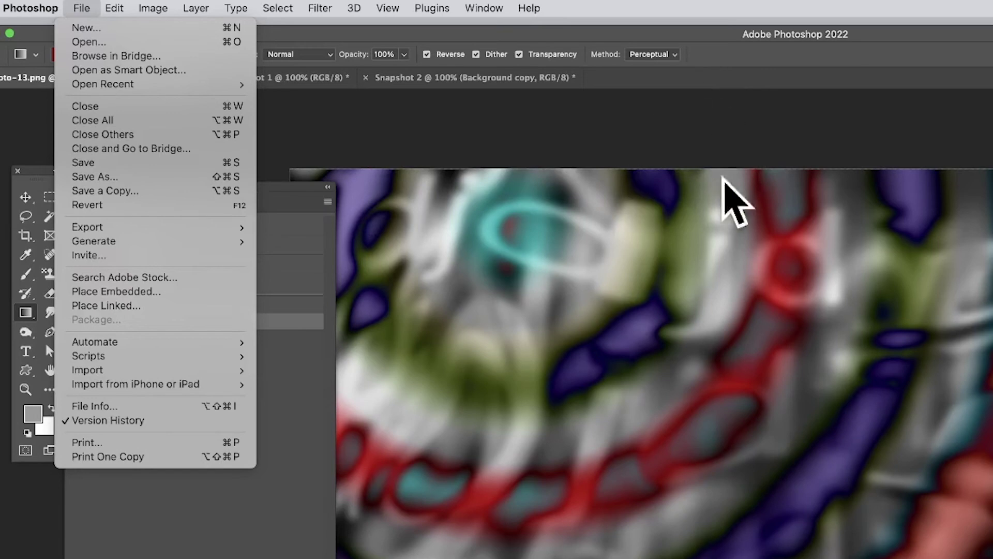
left_click(783, 58)
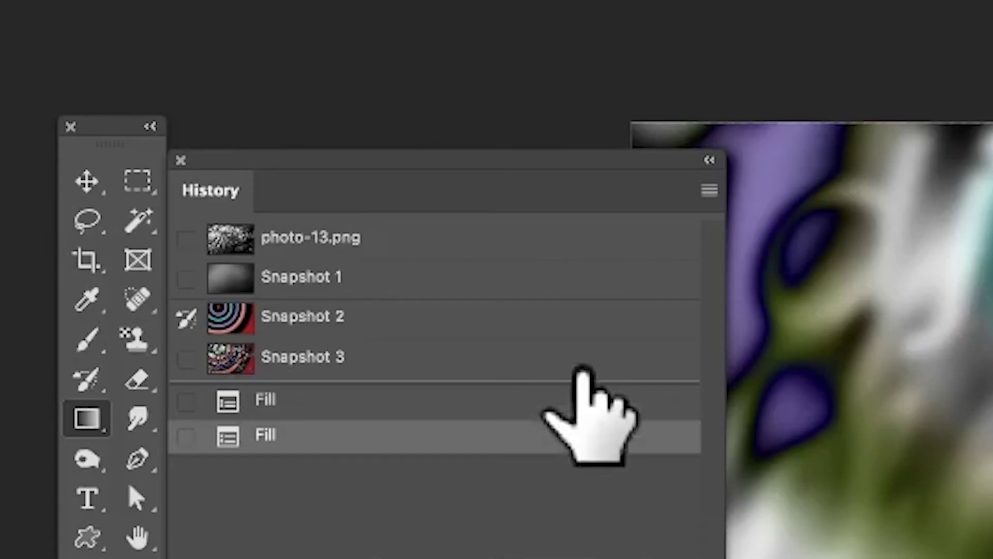
With photo-13.png as the history source, paint over most of the coloured rings using the Art History Brush in Saturation mode.
left_click(83, 378)
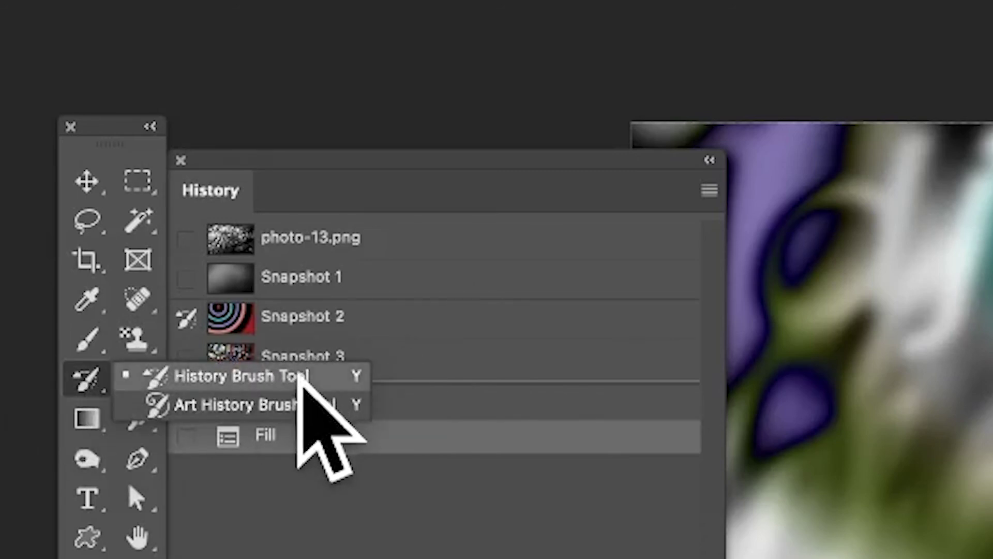
left_click(292, 405)
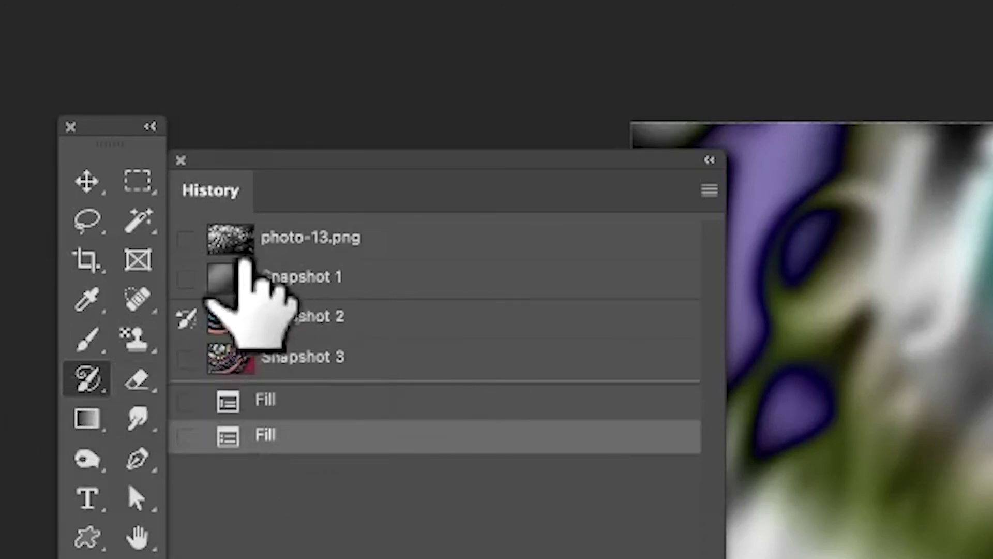
left_click(187, 239)
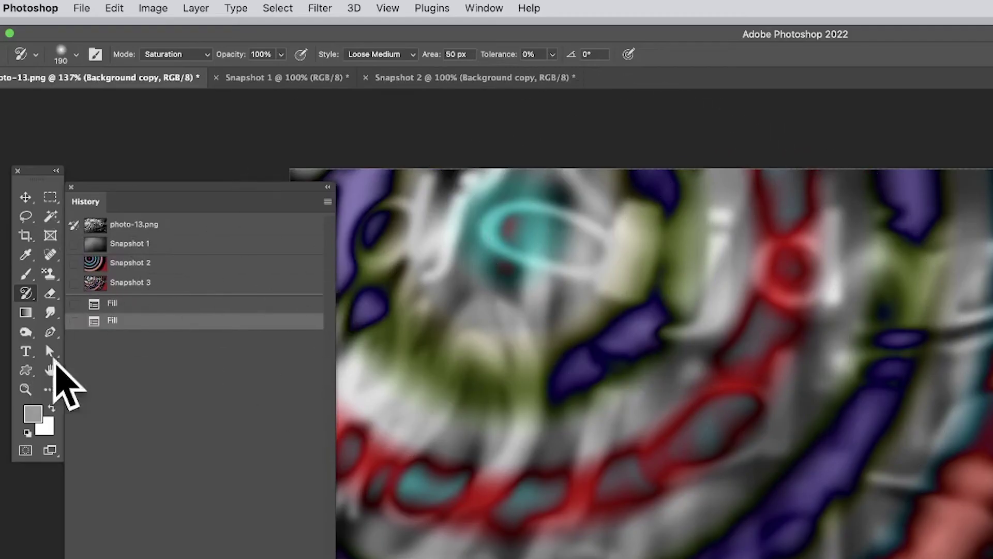
mouse_move(798, 397)
left_mouse_down()
mouse_move(817, 345)
mouse_move(755, 484)
mouse_move(753, 295)
mouse_move(897, 433)
mouse_move(747, 362)
mouse_move(606, 252)
mouse_move(597, 278)
mouse_move(618, 231)
mouse_move(576, 195)
left_mouse_up()
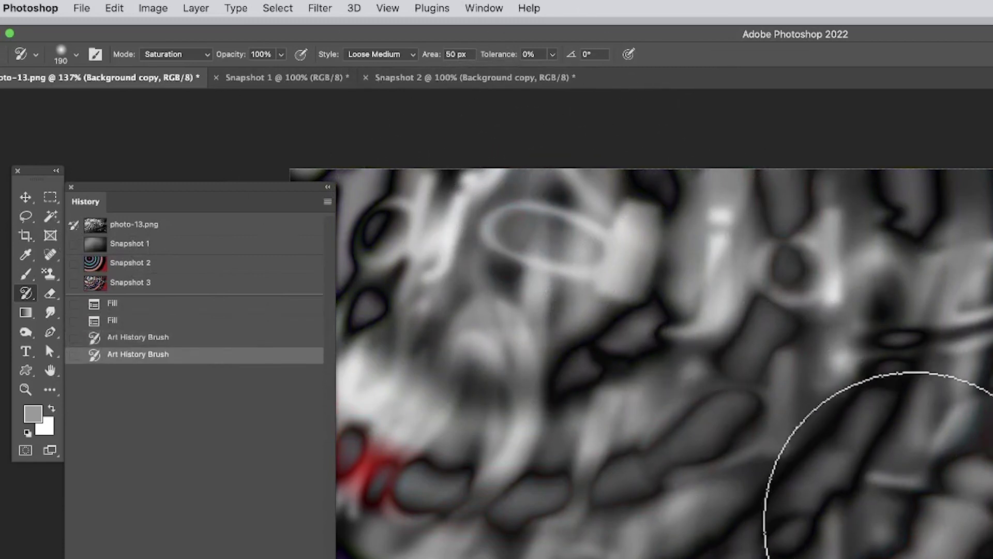
left_click(913, 518)
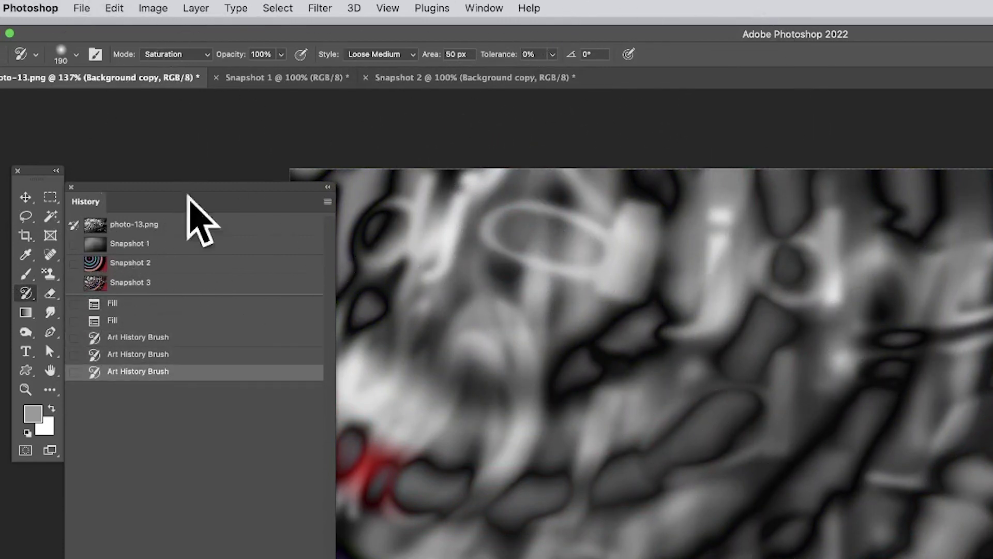
Using the History Brush in Normal mode, paint the middle area from photo-13.png and restore patches of coloured rings from Snapshot 3.
left_click_drag(26, 293, 110, 292)
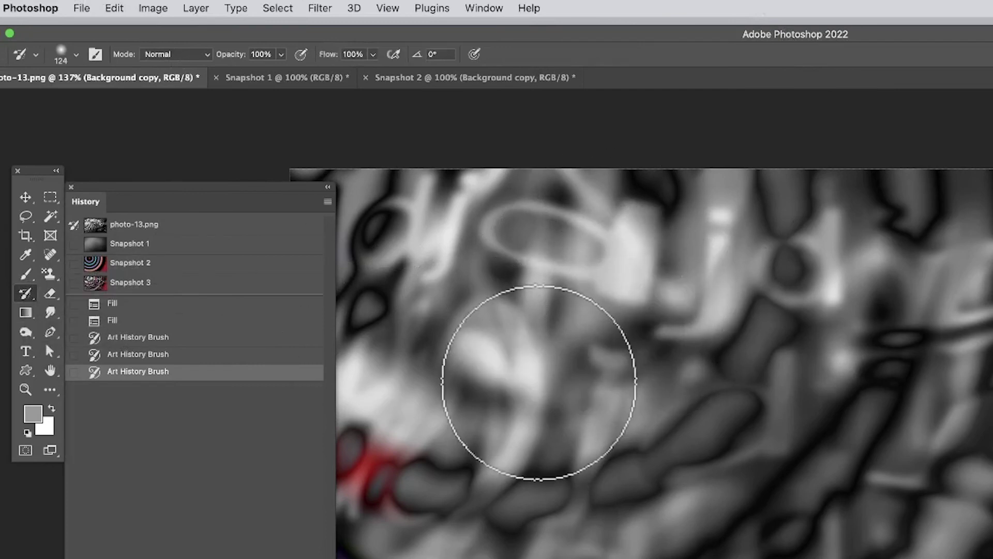
mouse_move(539, 382)
left_mouse_down()
mouse_move(687, 268)
mouse_move(642, 410)
mouse_move(486, 400)
mouse_move(404, 341)
mouse_move(478, 330)
mouse_move(558, 479)
mouse_move(668, 495)
mouse_move(734, 526)
mouse_move(831, 527)
left_mouse_up()
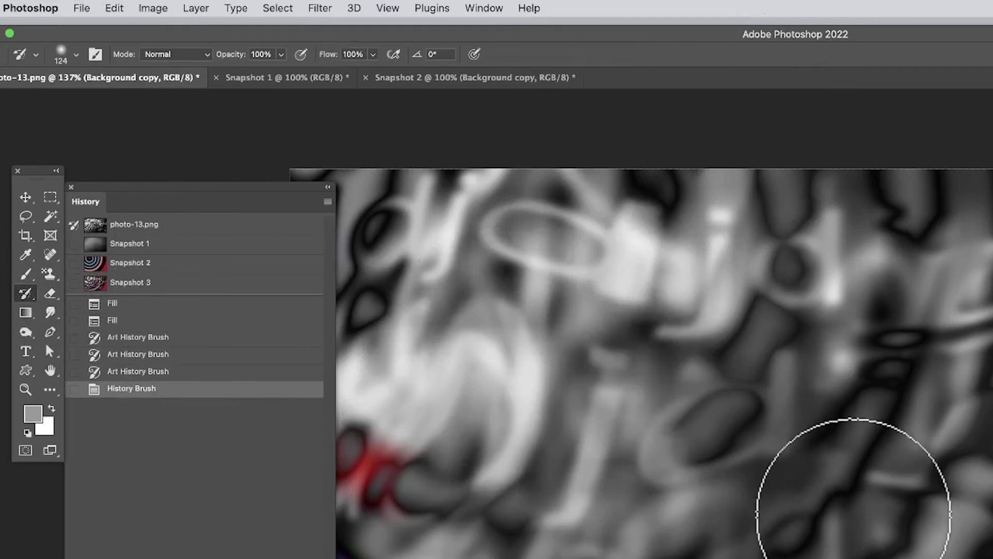
left_click(77, 282)
mouse_move(753, 425)
left_mouse_down()
mouse_move(587, 465)
mouse_move(660, 466)
mouse_move(691, 284)
mouse_move(537, 388)
mouse_move(481, 357)
left_mouse_up()
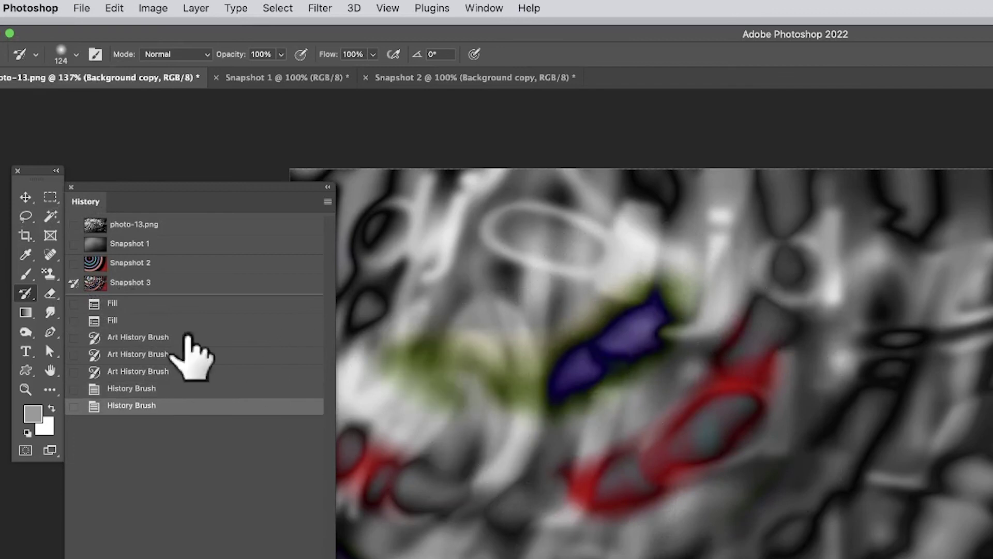
mouse_move(731, 299)
left_mouse_down()
mouse_move(776, 324)
mouse_move(787, 272)
mouse_move(767, 285)
mouse_move(805, 290)
mouse_move(856, 227)
mouse_move(803, 239)
mouse_move(786, 207)
left_mouse_up()
mouse_move(786, 207)
left_mouse_down()
mouse_move(676, 184)
mouse_move(576, 195)
mouse_move(517, 176)
left_mouse_up()
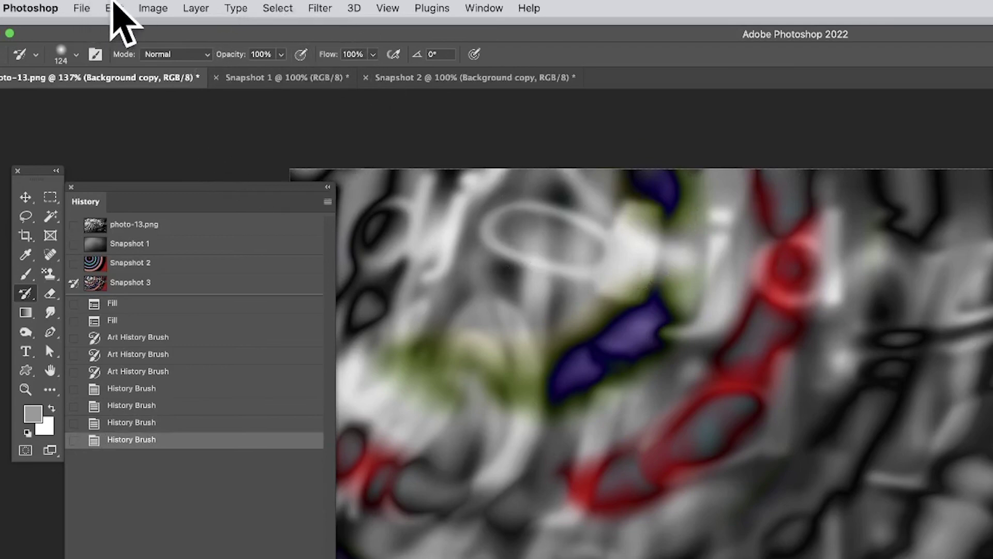
Review the History Options and accept the current settings.
left_click(327, 202)
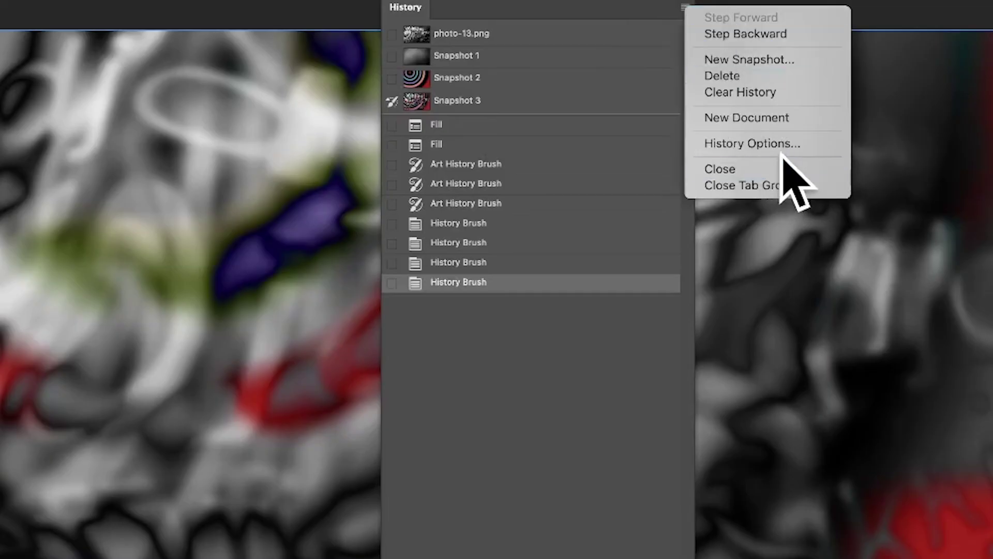
left_click(782, 150)
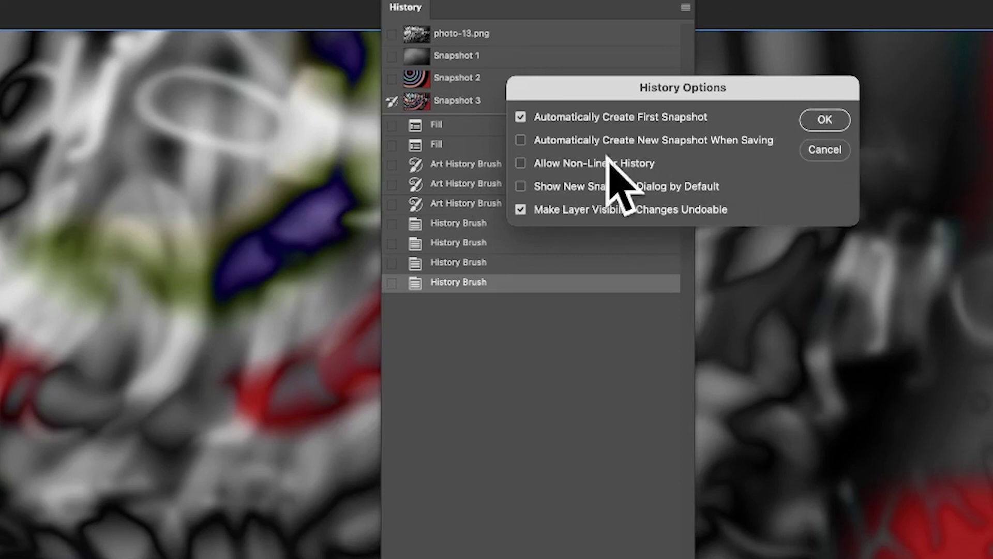
left_click(822, 121)
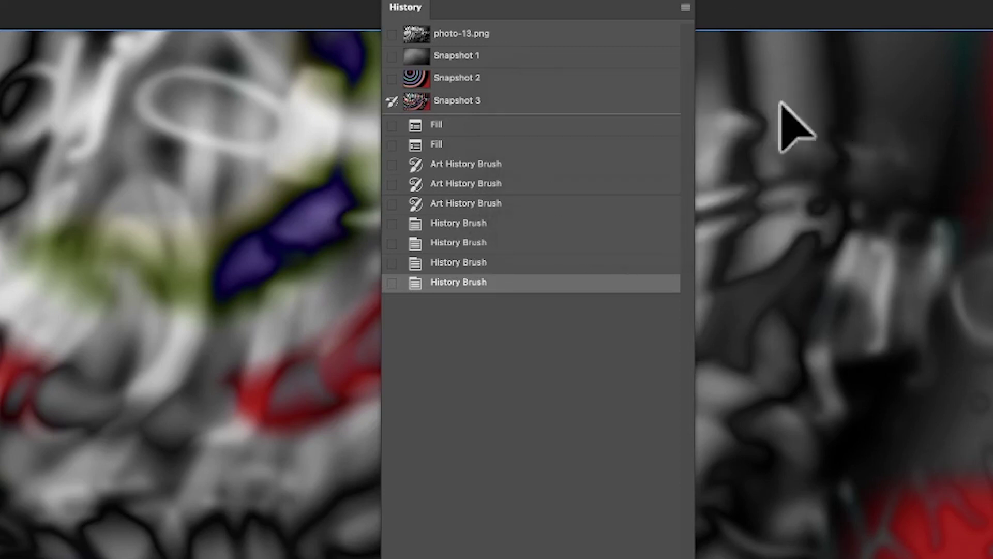